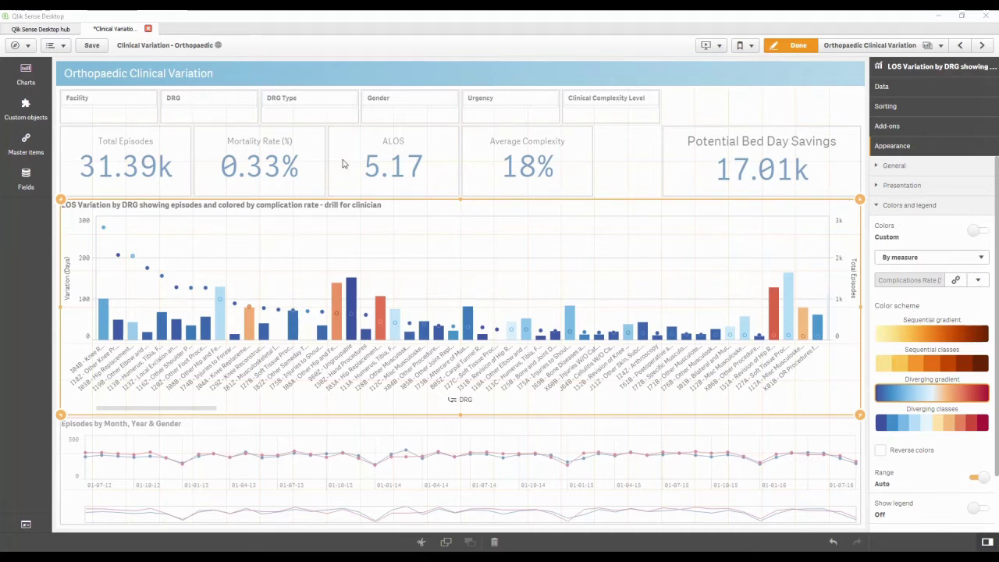
Open App options from the app info panel to reach the theme and sheet title settings
left_click(219, 45)
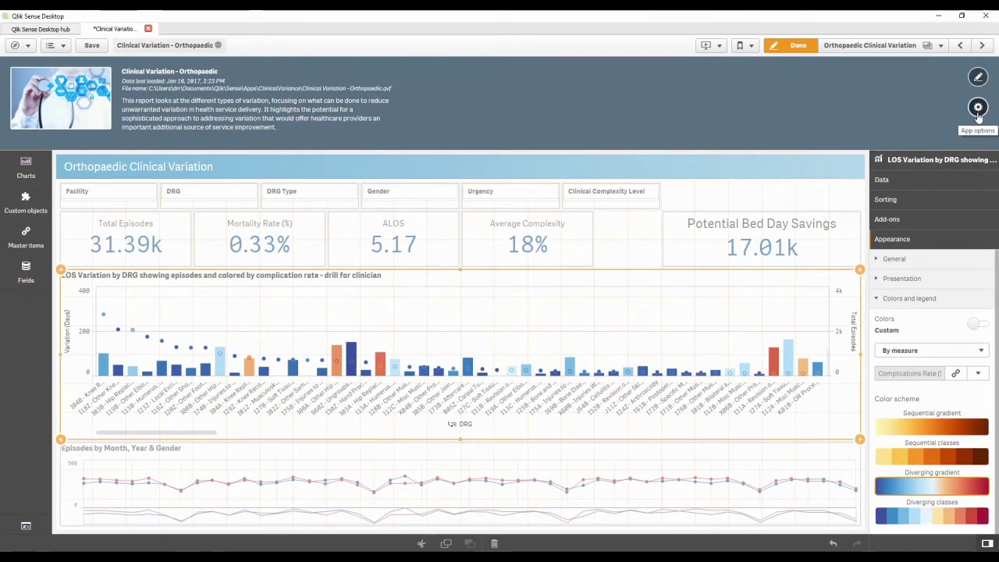
left_click(978, 107)
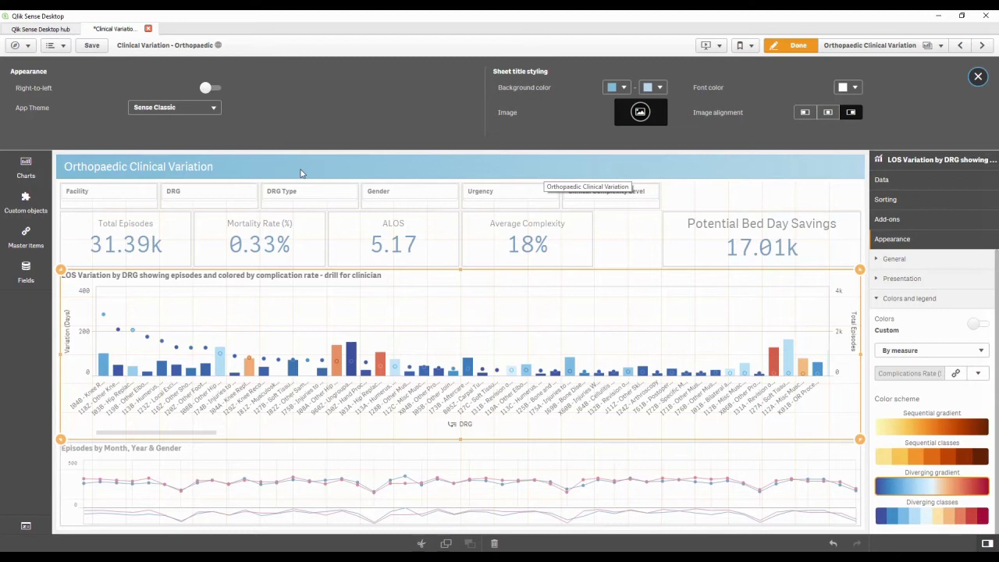
Set the App Theme to Sense Breeze
left_click(213, 107)
left_click(192, 181)
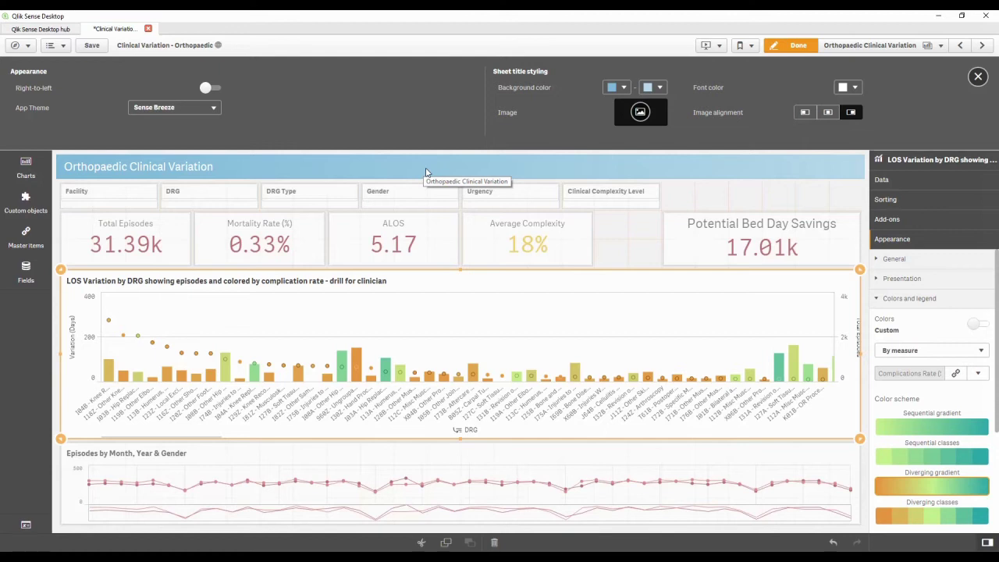
mouse_move(460, 344)
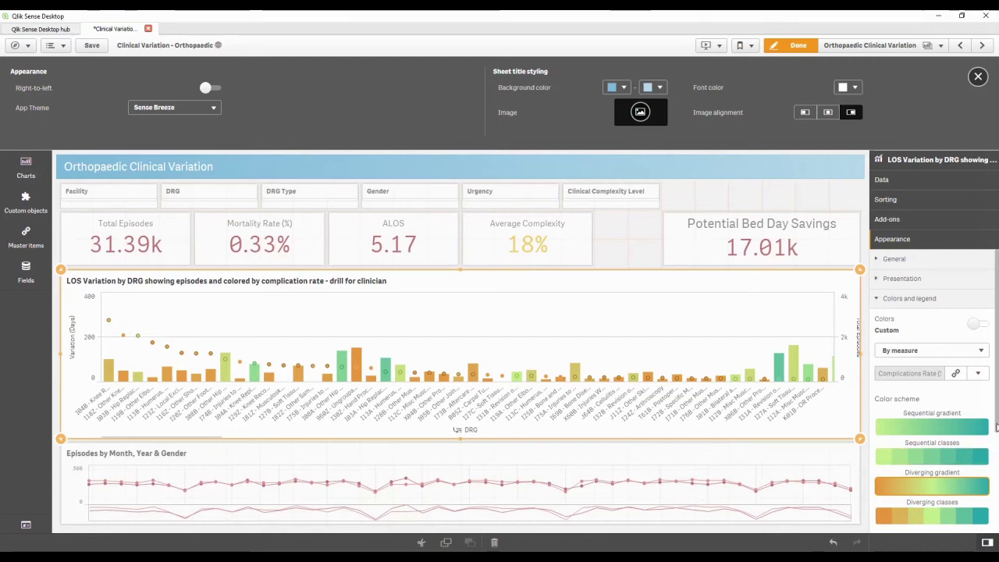
mouse_move(994, 425)
left_mouse_down()
mouse_move(995, 451)
mouse_move(995, 434)
left_mouse_up()
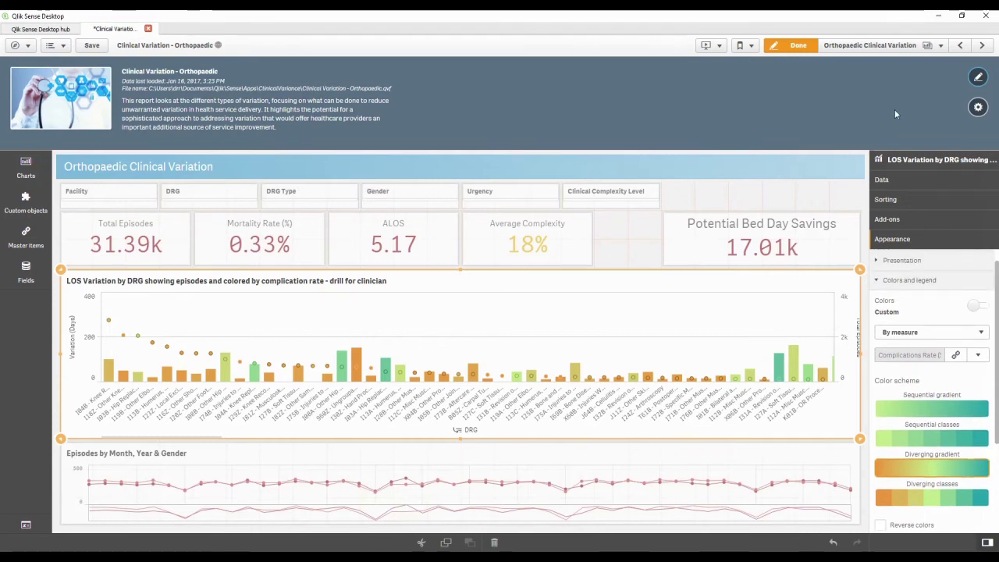
Reopen App options and set the App Theme to the custom Mountain Dew Theme
left_click(977, 107)
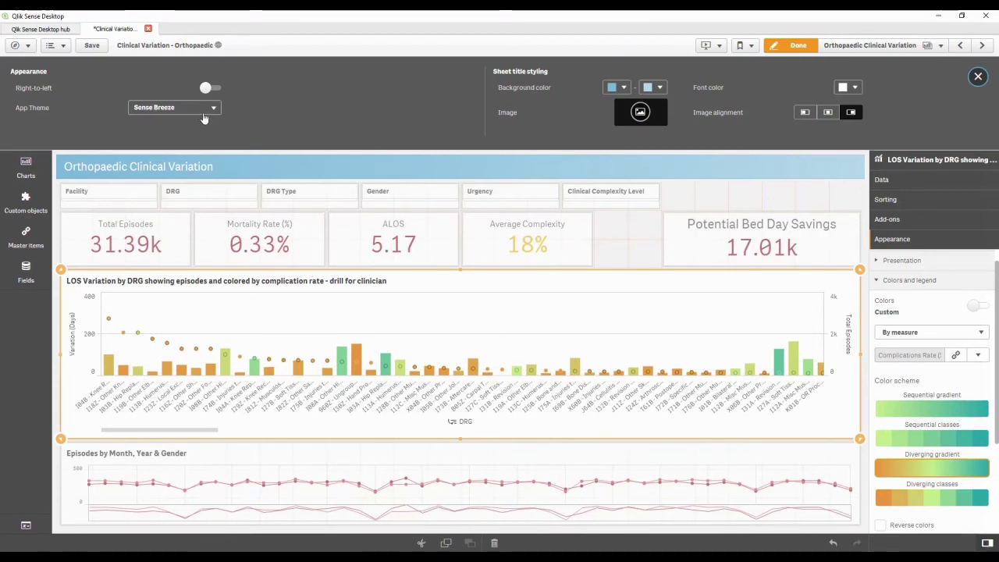
left_click(207, 108)
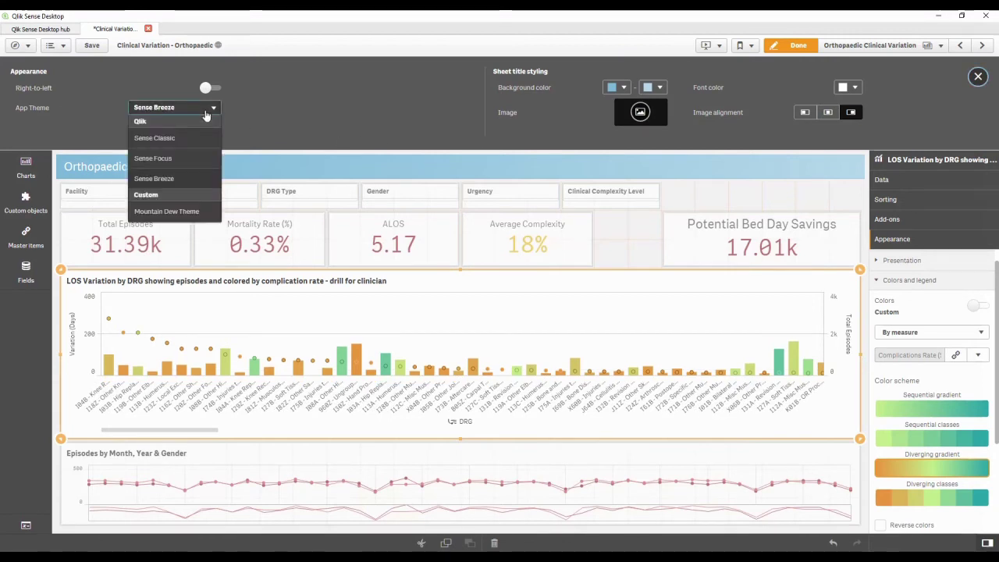
left_click(167, 212)
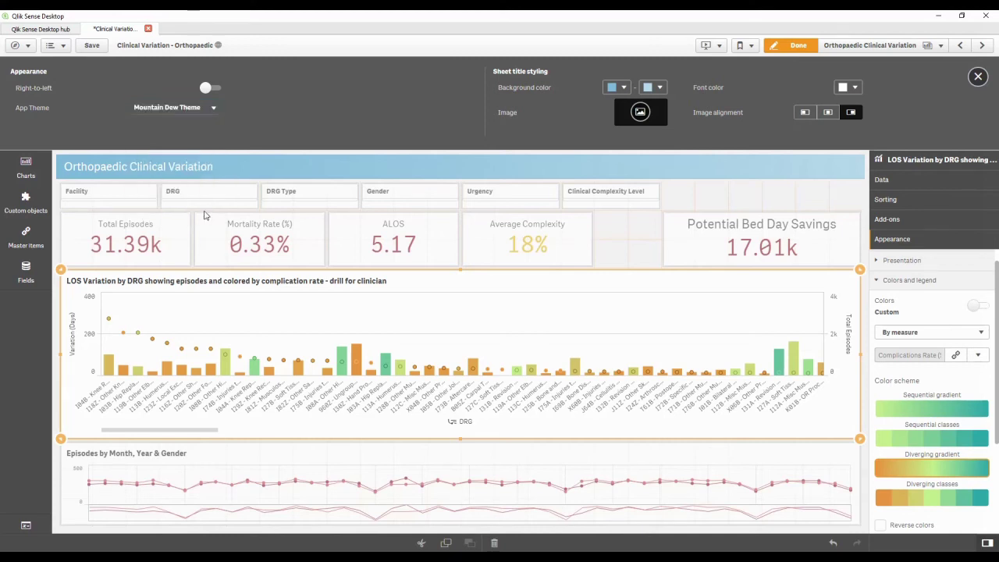